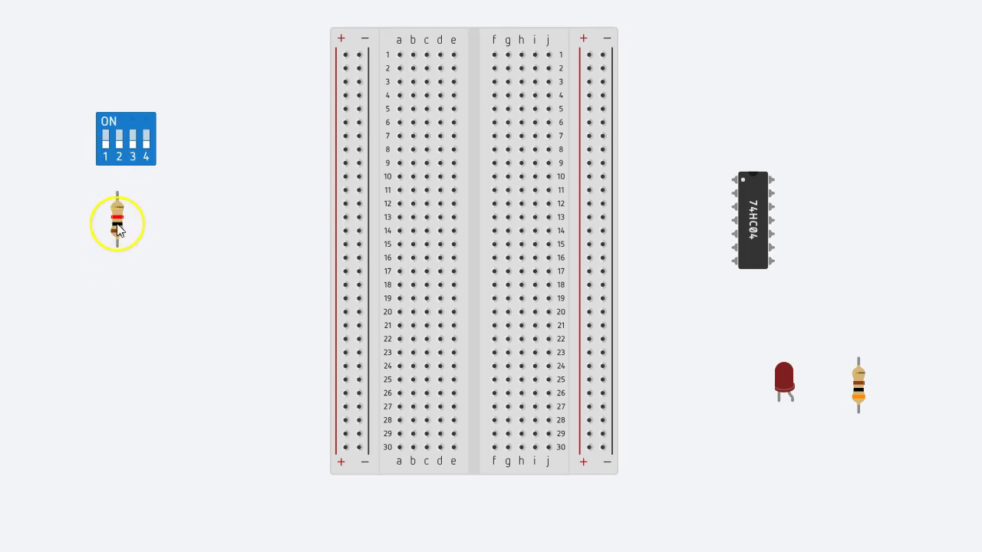
Rotate the DIP switch sideways and seat it across the centre gap at rows 2–5.
{"action": "left_click", "coordinate": [154, 128]}
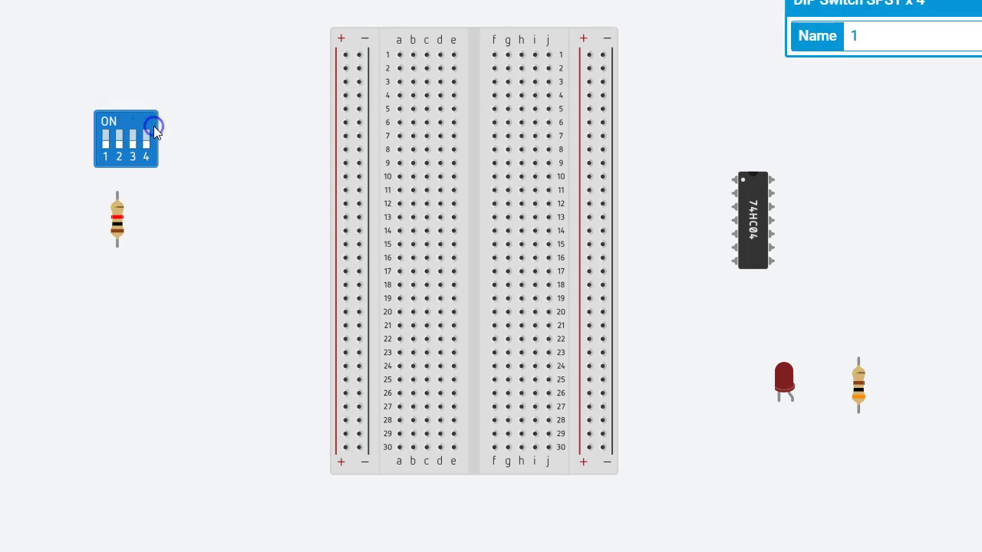
{"action": "key", "text": "r"}
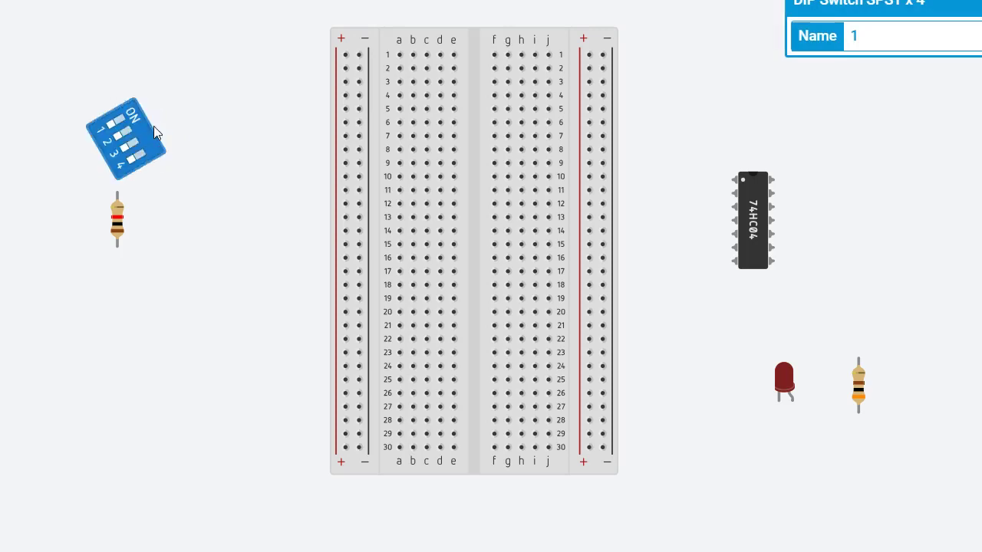
{"action": "key", "text": "r"}
{"action": "key", "text": "r"}
{"action": "left_click", "coordinate": [128, 116]}
{"action": "left_click_drag", "start_coordinate": [129, 116], "coordinate": [479, 66]}
{"action": "left_click_drag", "start_coordinate": [925, 177], "coordinate": [905, 178]}
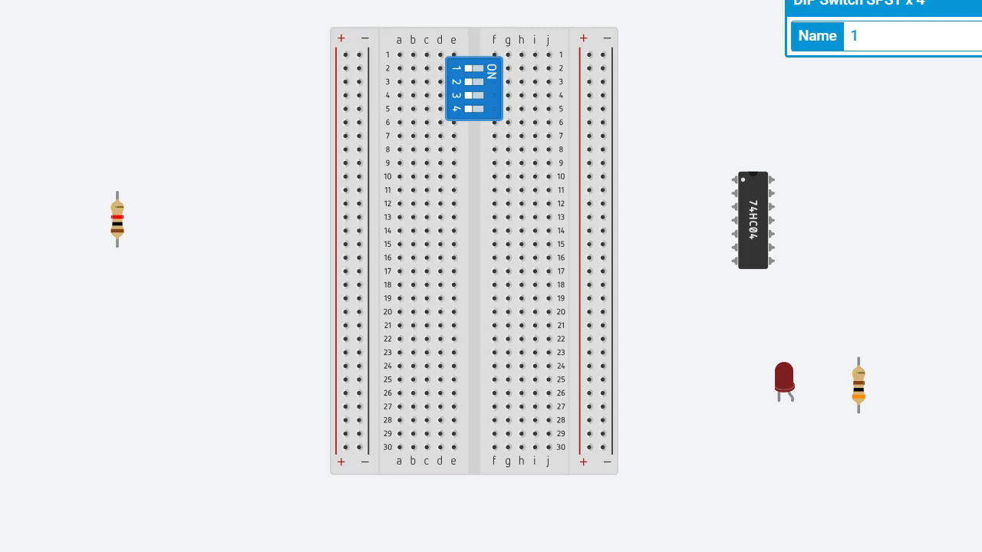
Lay the resistor horizontally across row 2, from the left rail to the switch's row.
{"action": "left_click", "coordinate": [116, 223]}
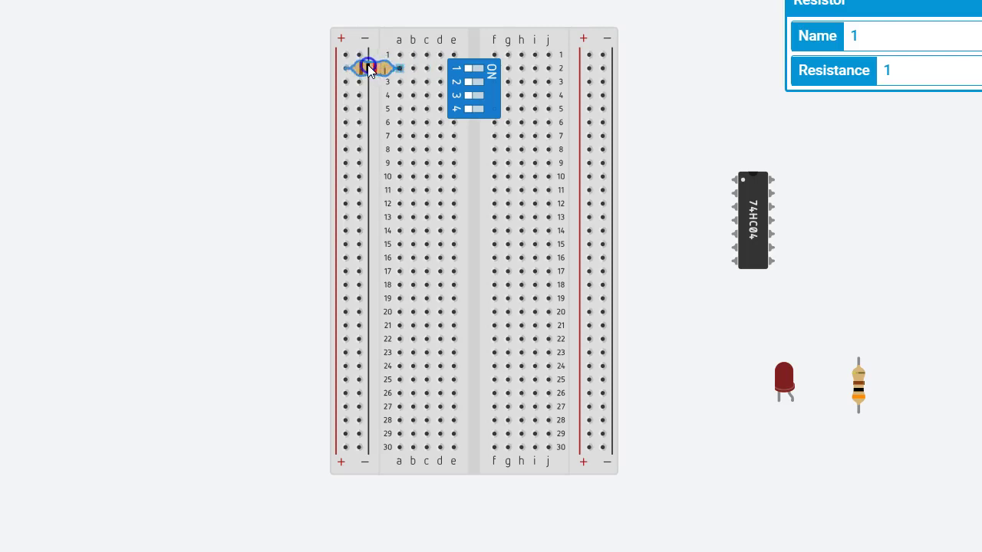
{"action": "left_click", "coordinate": [284, 114]}
{"action": "left_click", "coordinate": [354, 51]}
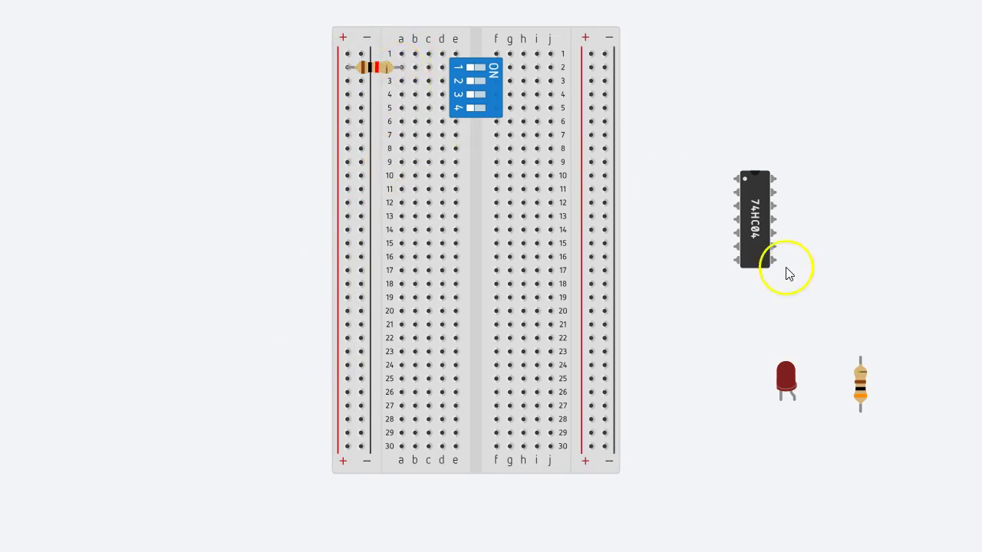
Seat the 74HC04 across the gap at rows 8–14 and wire a14 to the negative rail.
{"action": "left_click_drag", "start_coordinate": [756, 207], "coordinate": [479, 182]}
{"action": "left_click", "coordinate": [817, 243]}
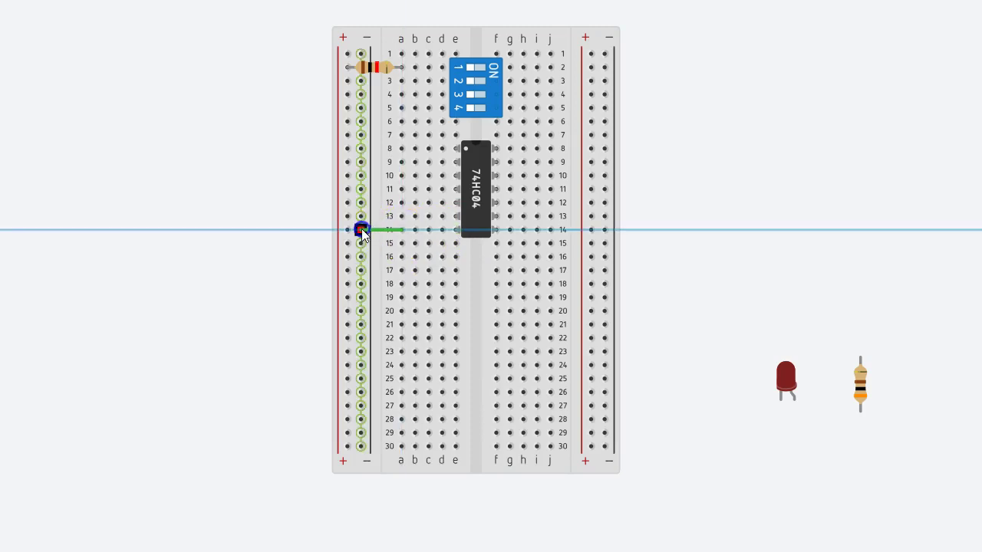
{"action": "left_click", "coordinate": [361, 228]}
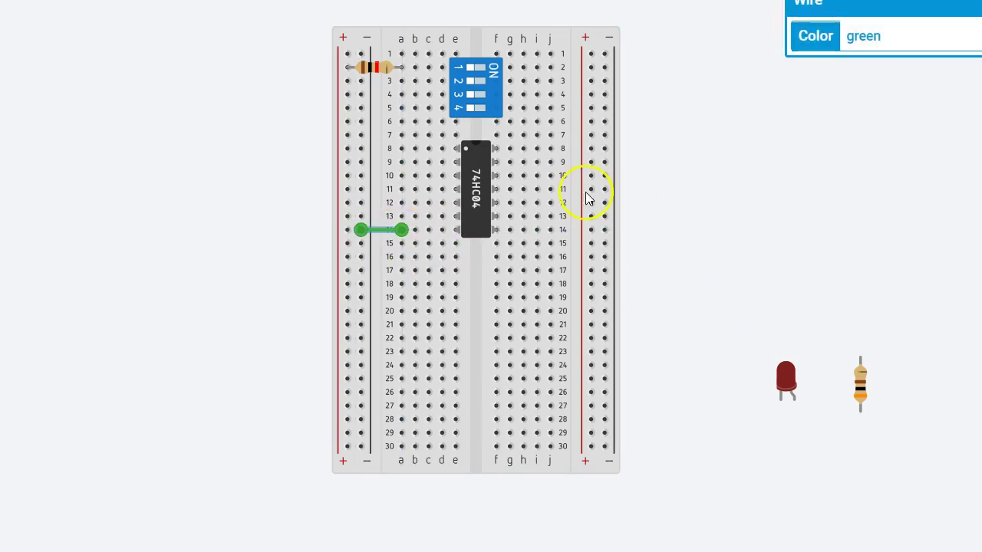
Run a red power wire from hole g8 to the positive rail at row 8.
{"action": "left_click", "coordinate": [510, 150]}
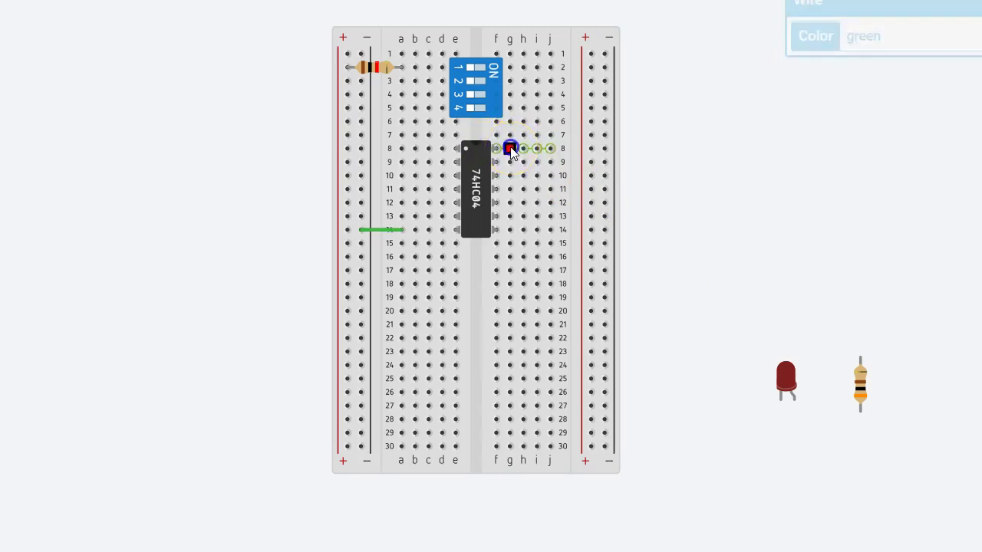
{"action": "left_click", "coordinate": [342, 148]}
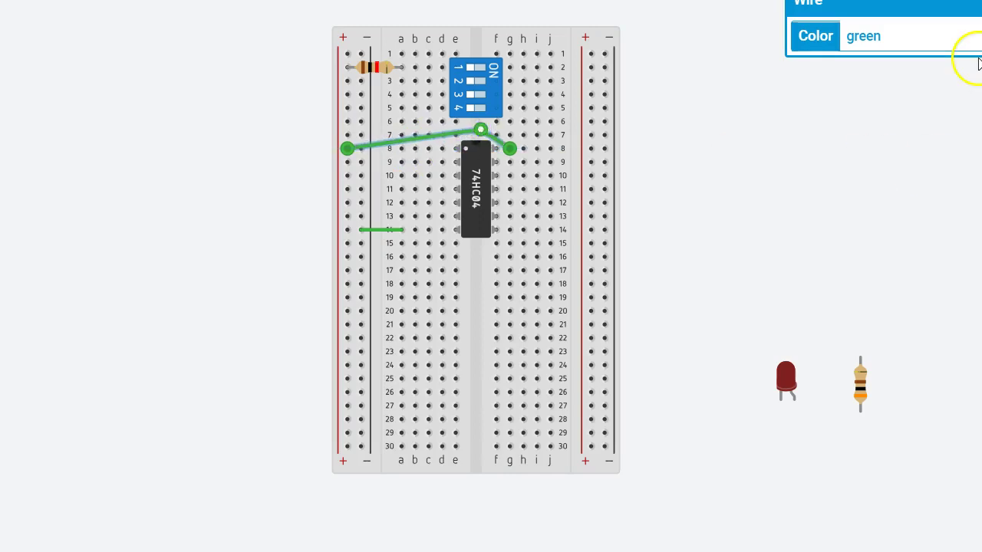
{"action": "left_click", "coordinate": [958, 36]}
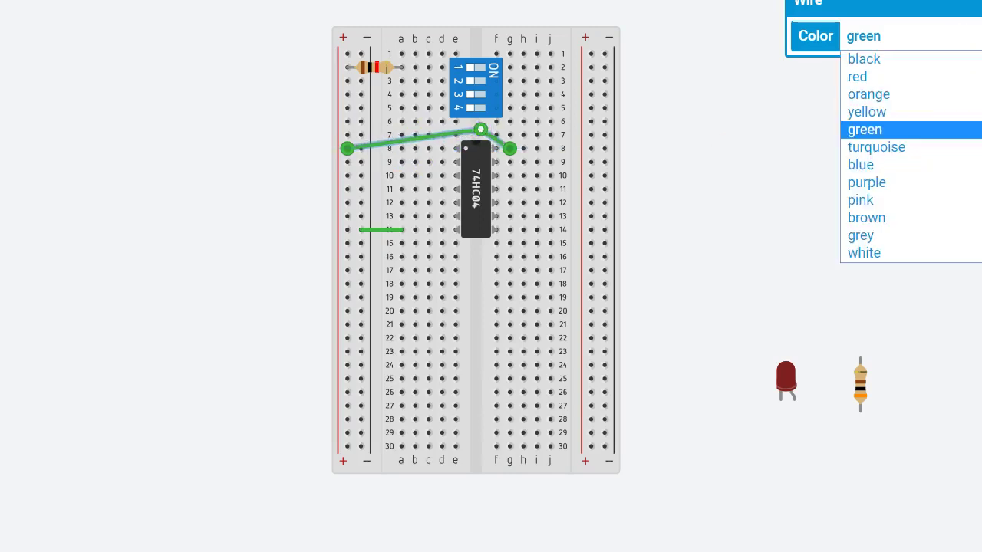
{"action": "left_click", "coordinate": [856, 77]}
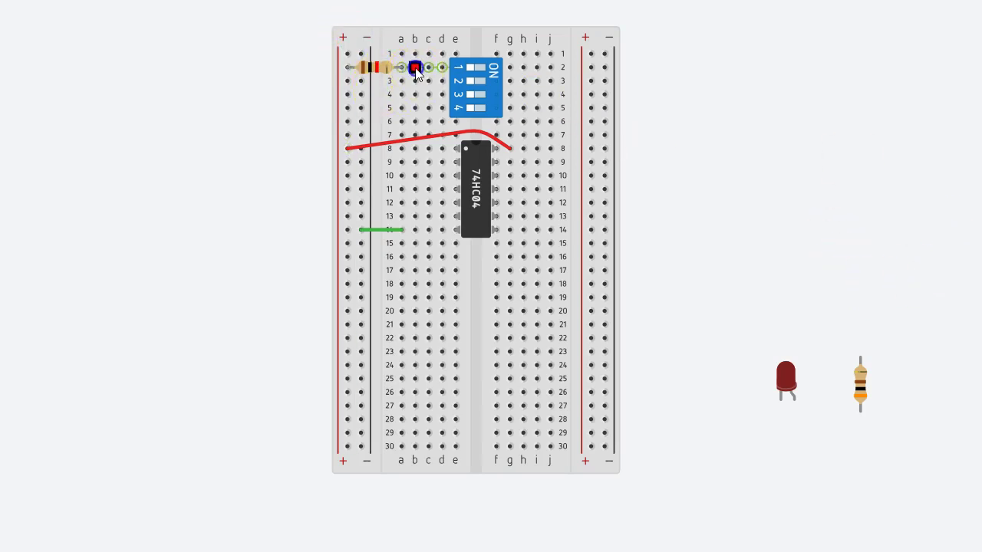
Draw an orange wire from hole b2 down to b8.
{"action": "left_click_drag", "start_coordinate": [415, 69], "coordinate": [415, 148]}
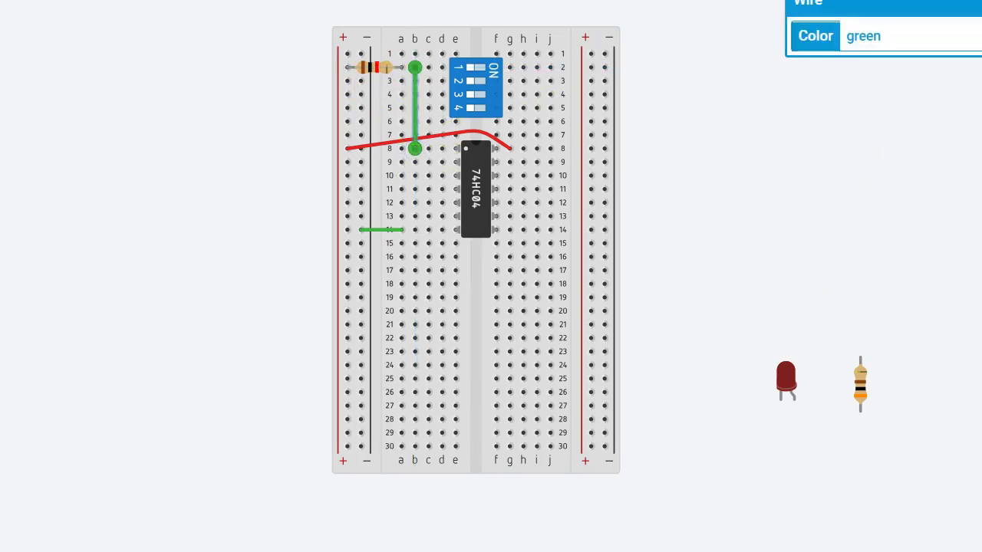
{"action": "left_click", "coordinate": [909, 36]}
{"action": "left_click", "coordinate": [903, 95]}
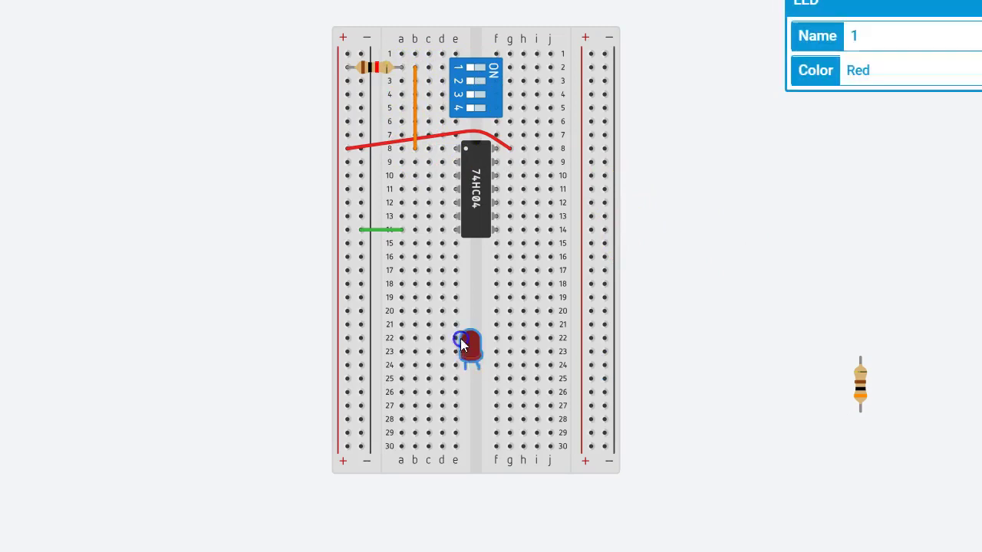
Rotate the red LED horizontally and seat it on the breadboard's left side near row 21.
{"action": "left_click_drag", "start_coordinate": [433, 295], "coordinate": [737, 302]}
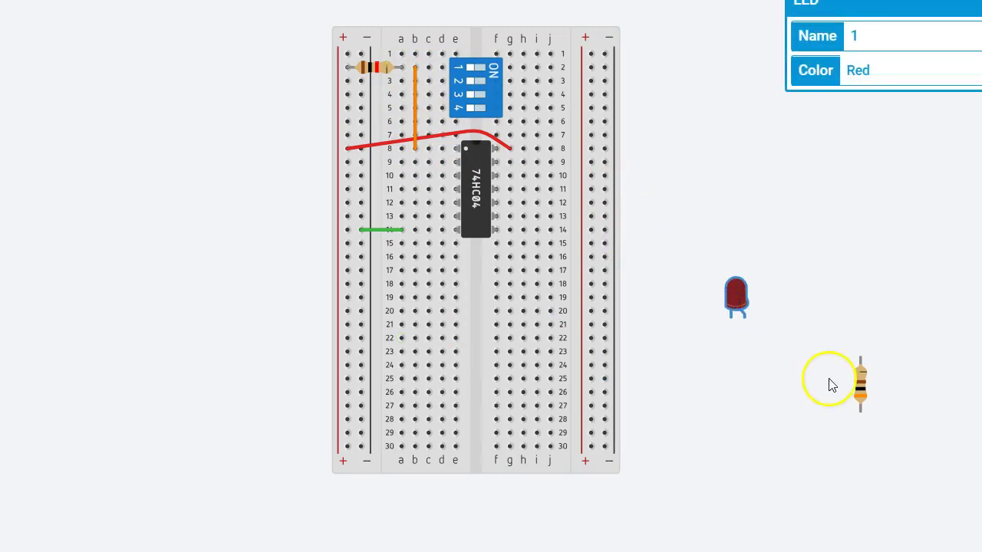
{"action": "key", "text": "r"}
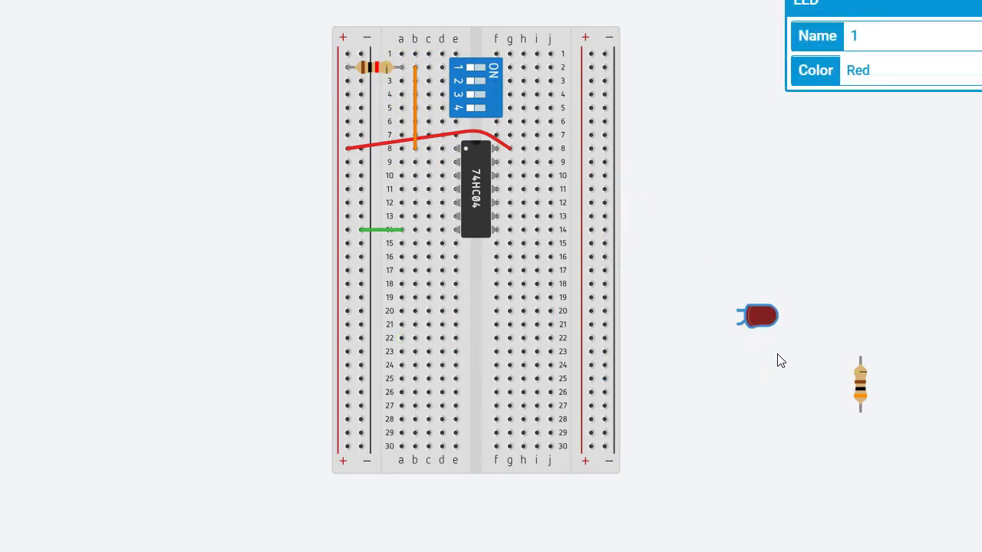
{"action": "left_click", "coordinate": [756, 321]}
{"action": "left_click", "coordinate": [736, 325]}
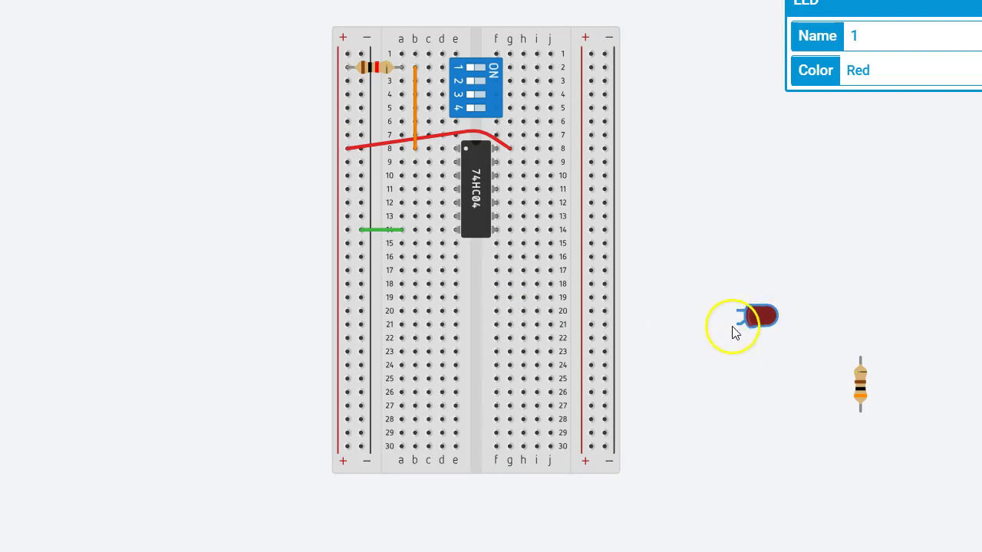
{"action": "key", "text": "r"}
{"action": "key", "text": "r"}
{"action": "key", "text": "r"}
{"action": "key", "text": "r"}
{"action": "key", "text": "r"}
{"action": "key", "text": "r"}
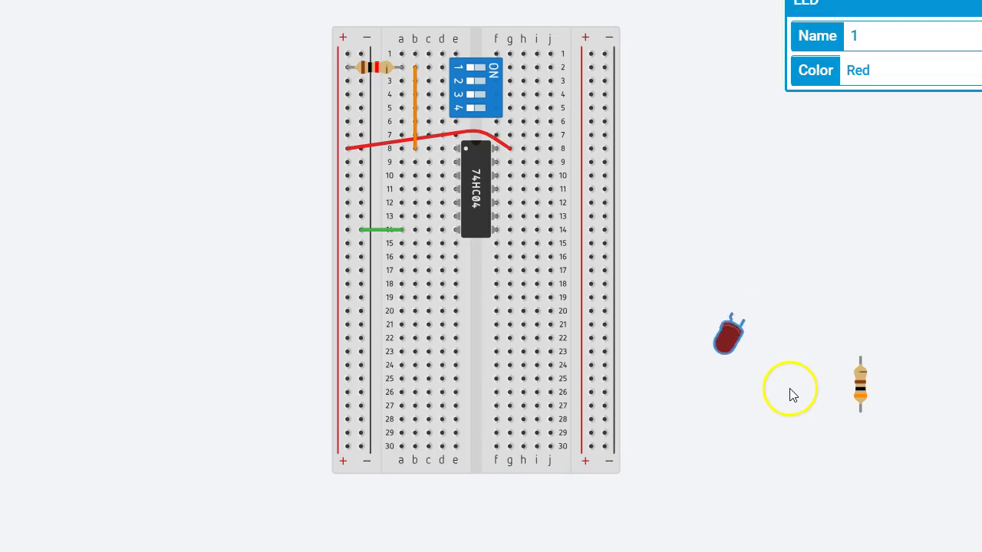
{"action": "left_click_drag", "start_coordinate": [709, 321], "coordinate": [390, 319]}
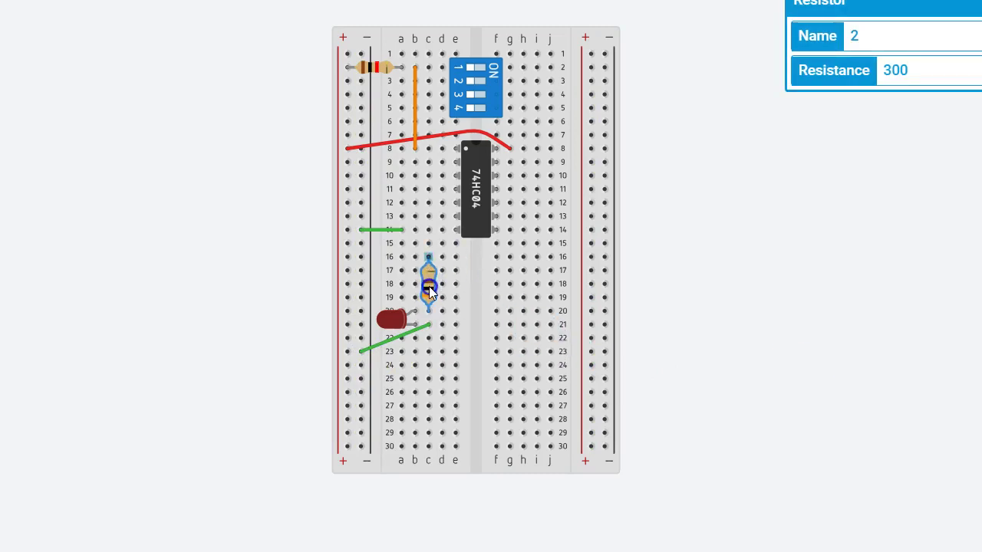
{"action": "left_click", "coordinate": [641, 295]}
{"action": "left_click", "coordinate": [781, 325]}
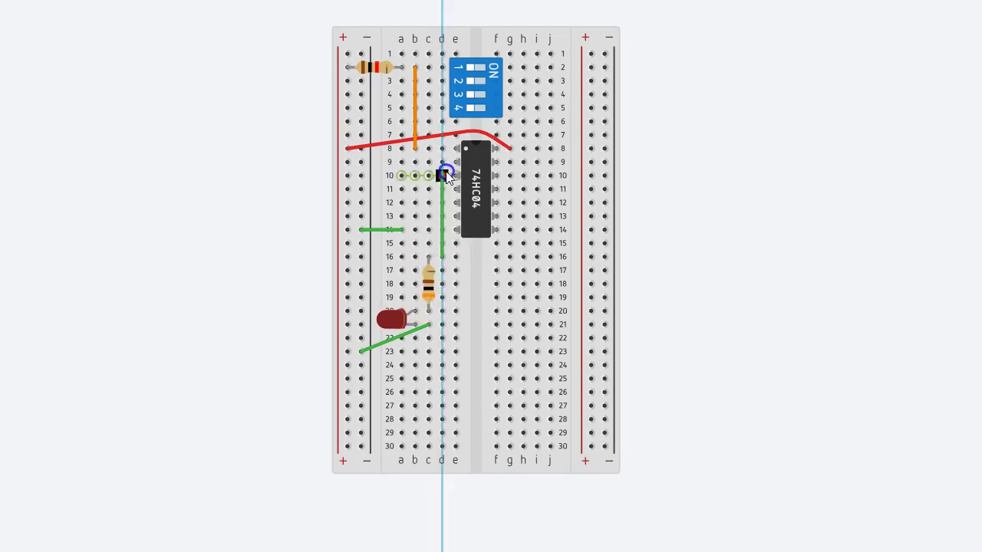
End the wire at hole d9 and change its colour to purple.
{"action": "left_click", "coordinate": [444, 162]}
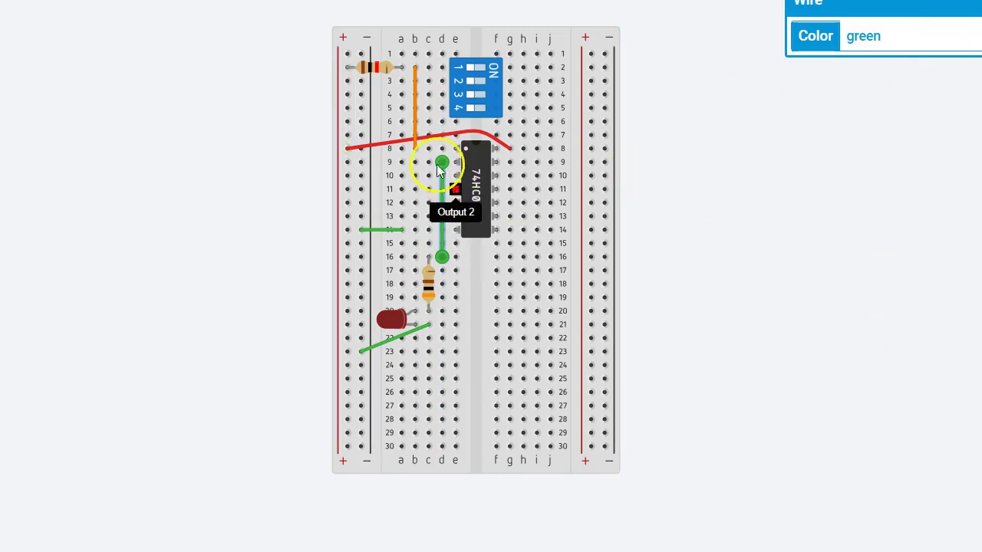
{"action": "left_click", "coordinate": [874, 36]}
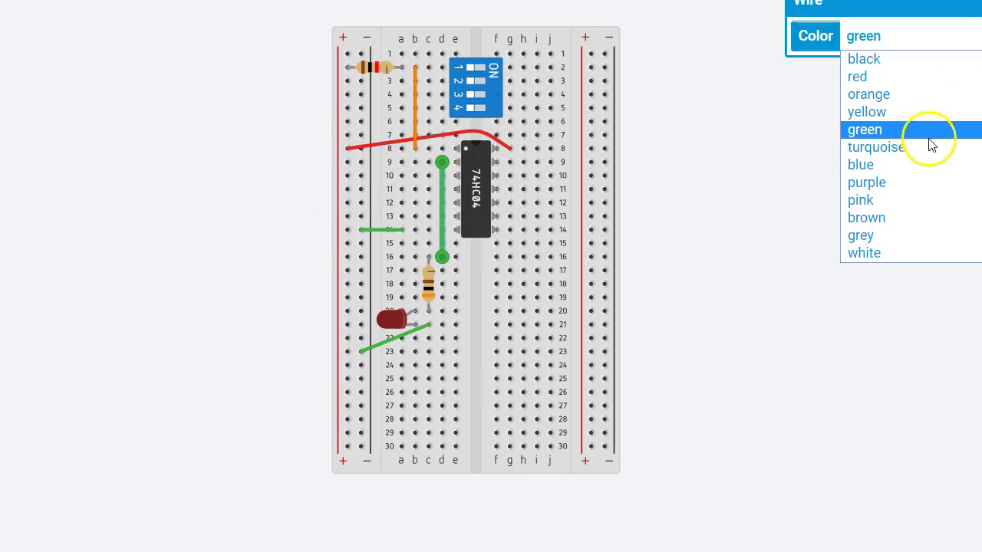
{"action": "left_click", "coordinate": [921, 95]}
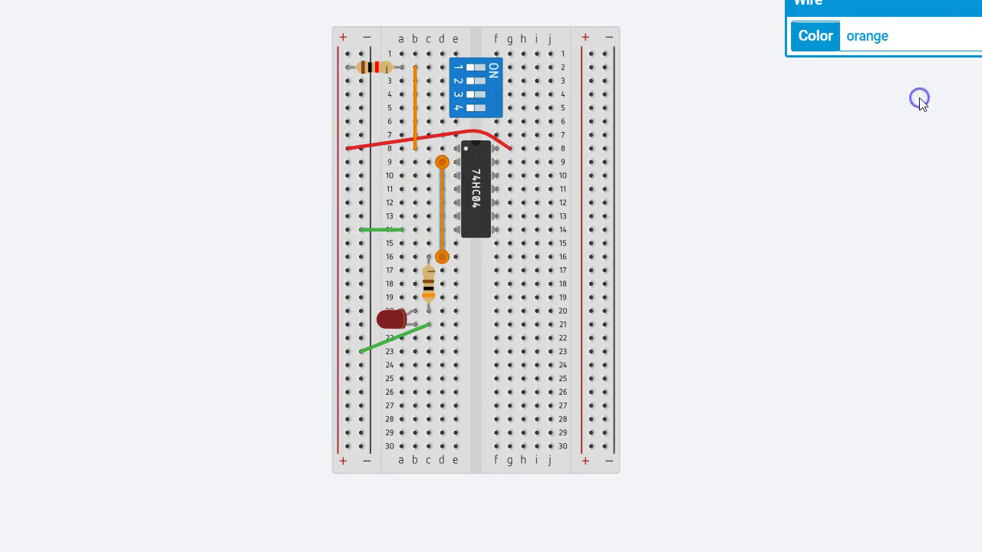
{"action": "left_click", "coordinate": [874, 36]}
{"action": "left_click", "coordinate": [918, 182]}
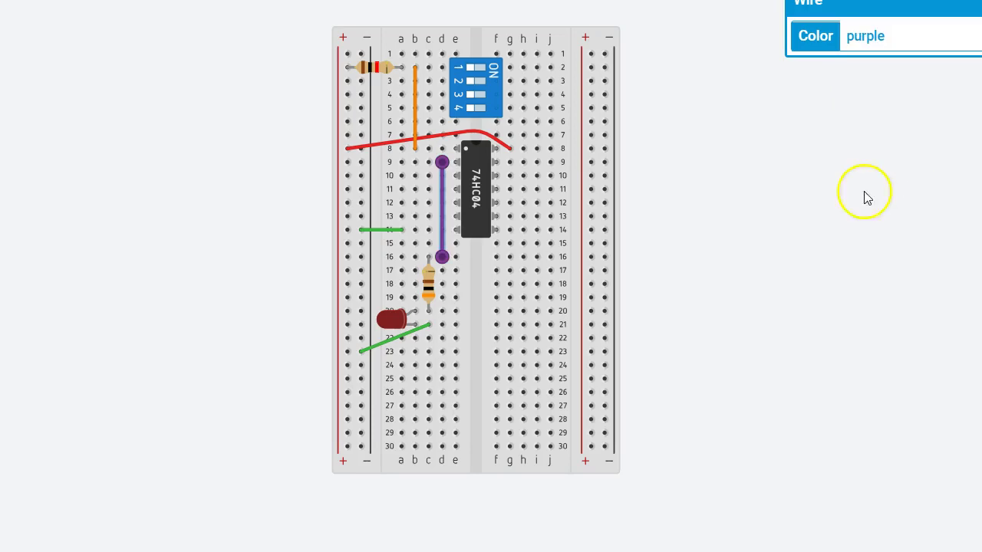
{"action": "left_click", "coordinate": [234, 234]}
{"action": "left_click", "coordinate": [412, 73]}
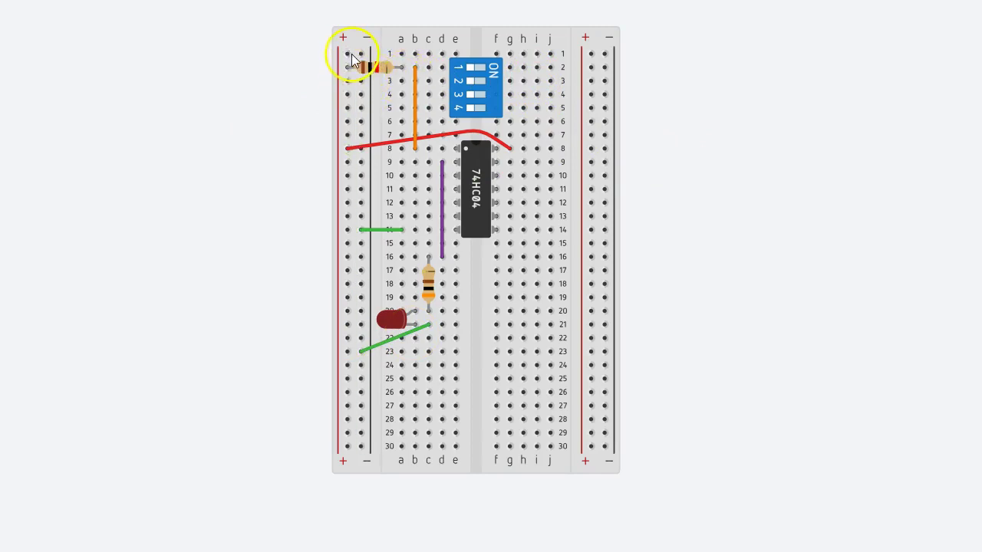
Run a green wire from hole h2 to the top of the left negative rail.
{"action": "left_click", "coordinate": [522, 68]}
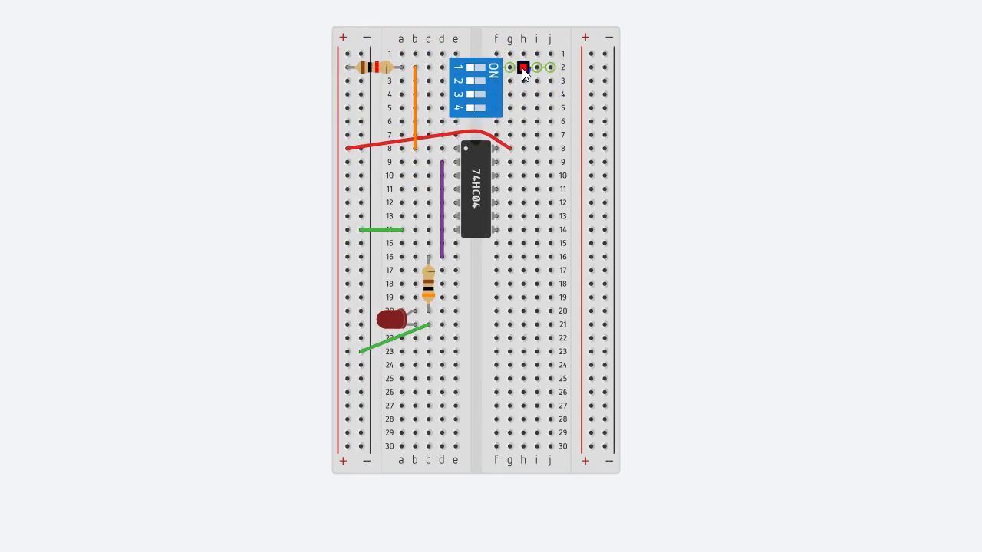
{"action": "left_click", "coordinate": [361, 55]}
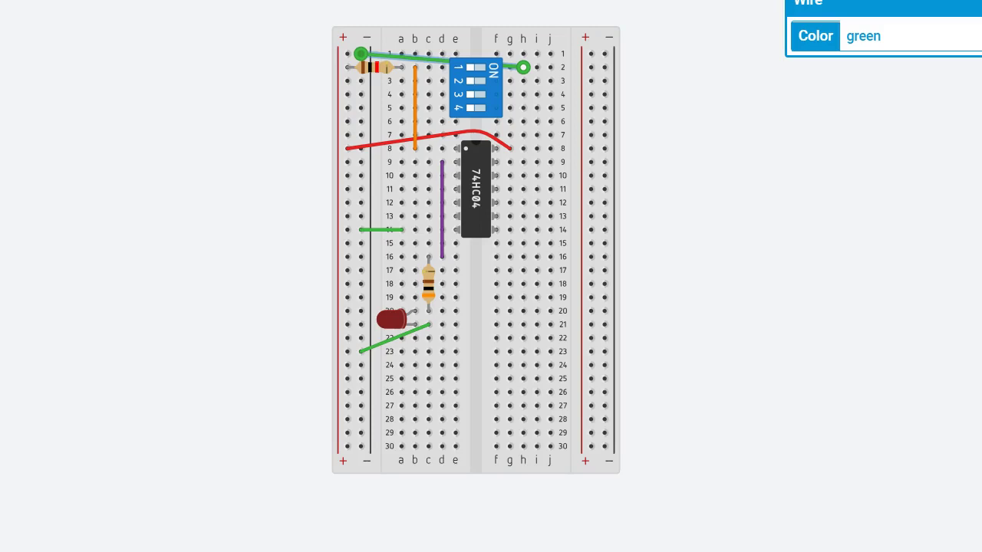
Place a power supply left of the breadboard and wire its + terminal to the + rail in red.
{"action": "left_click_drag", "start_coordinate": [942, 453], "coordinate": [169, 204]}
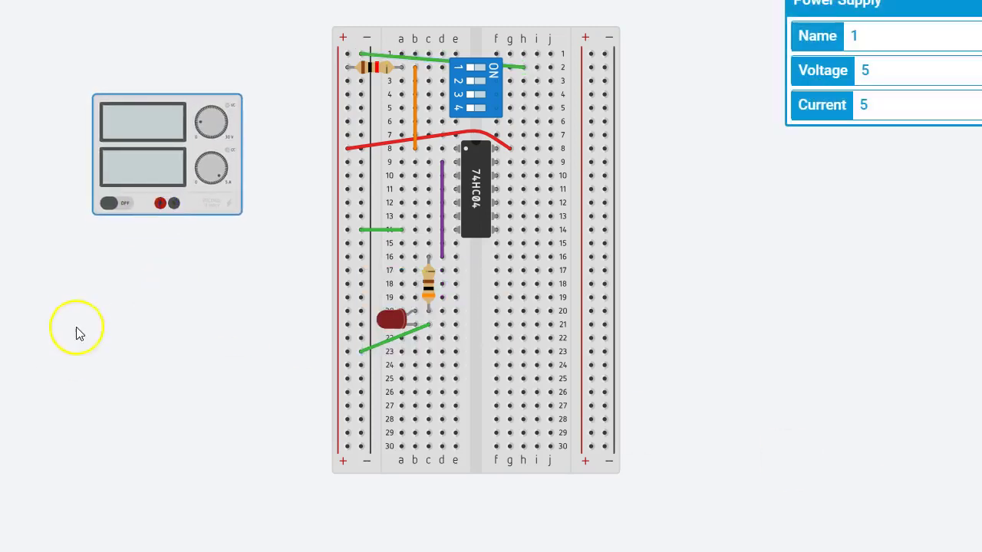
{"action": "left_click_drag", "start_coordinate": [166, 118], "coordinate": [179, 54]}
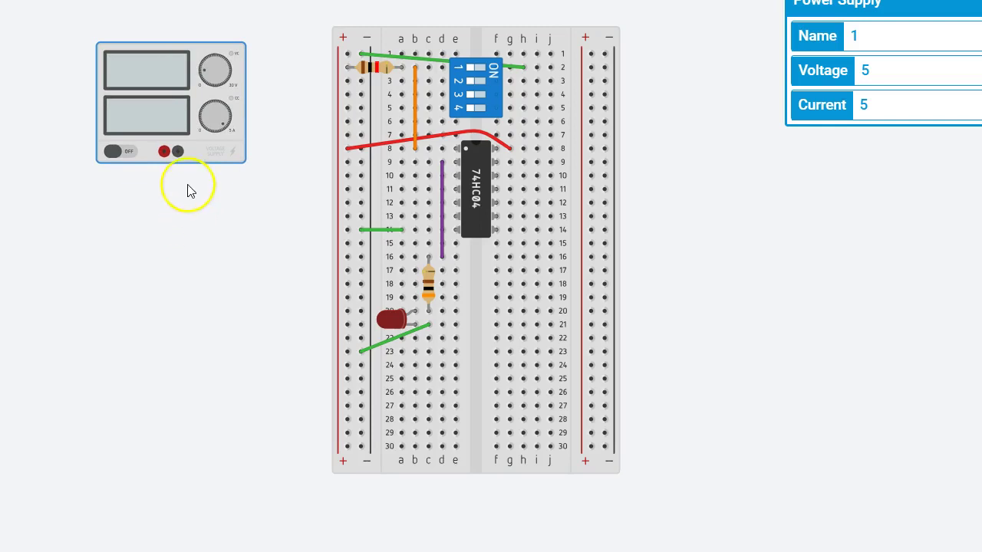
{"action": "left_click", "coordinate": [164, 152]}
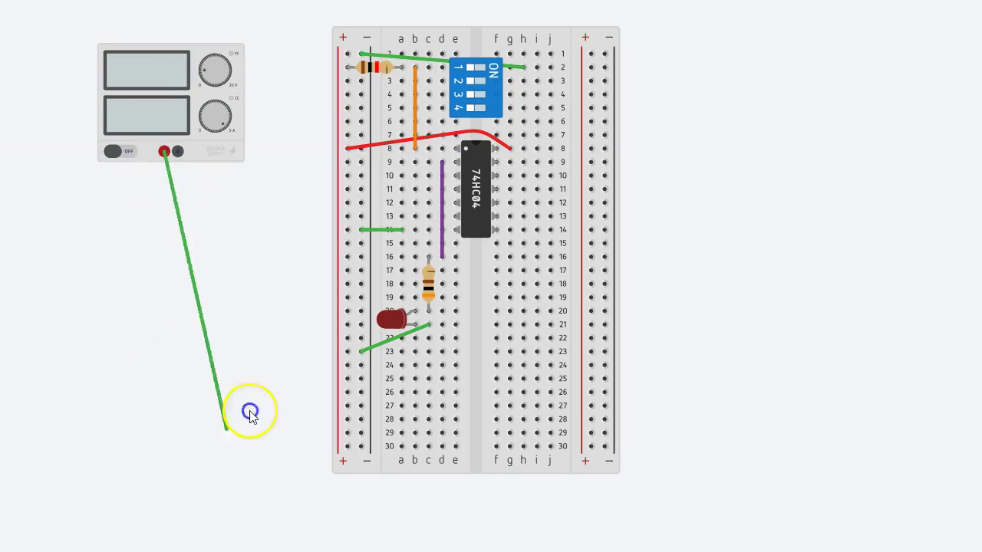
{"action": "left_click", "coordinate": [345, 449]}
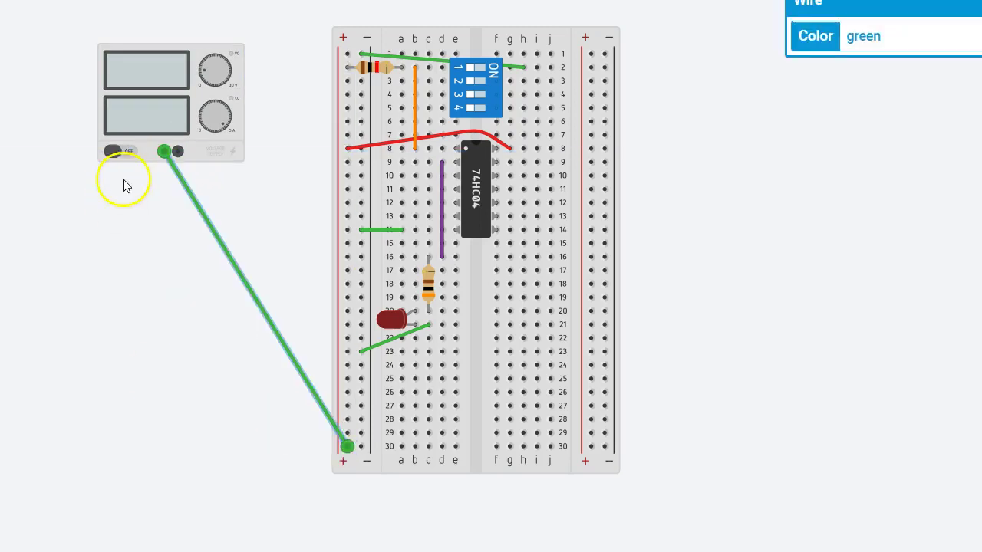
{"action": "left_click", "coordinate": [882, 36]}
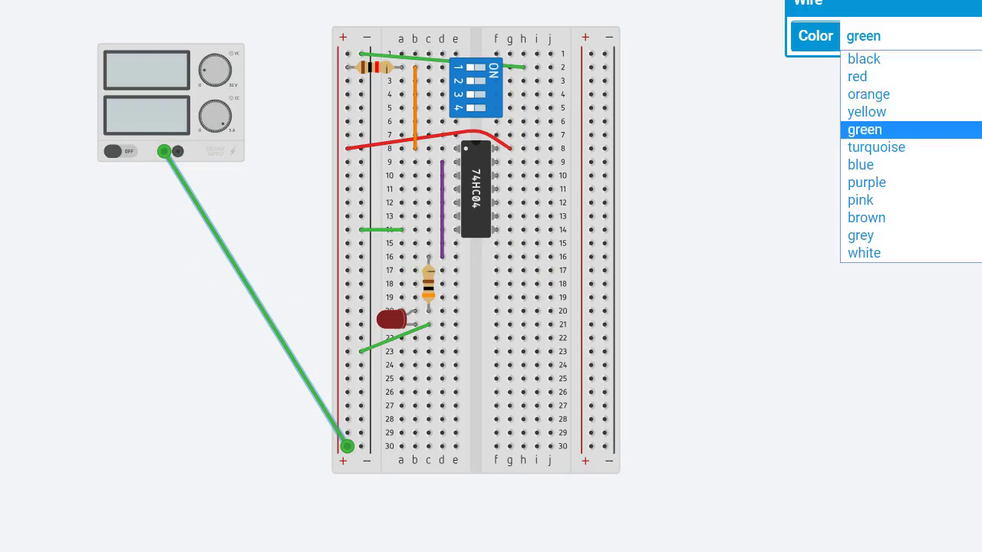
{"action": "left_click", "coordinate": [943, 77]}
{"action": "left_click", "coordinate": [792, 394]}
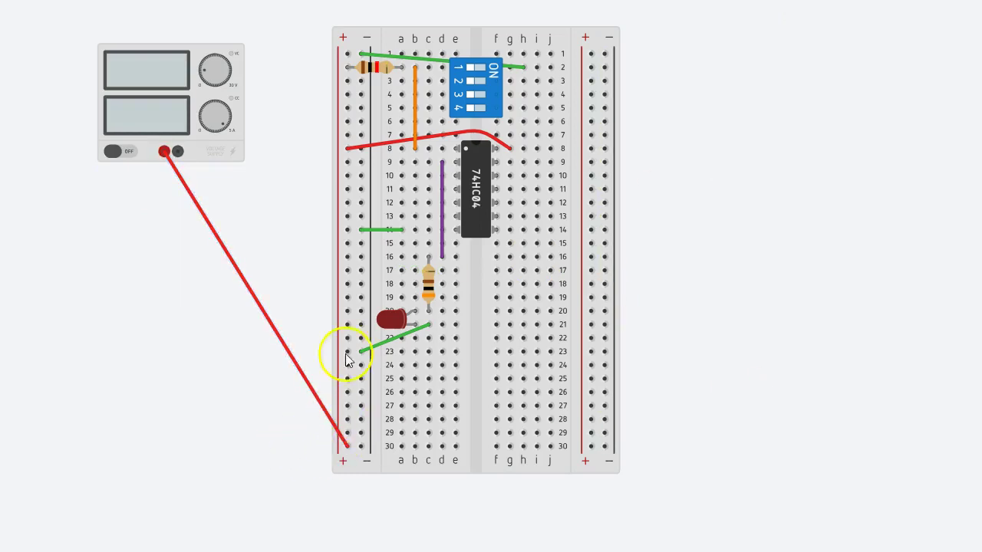
Wire the supply's − terminal to the left − rail at row 11 in black.
{"action": "left_click", "coordinate": [181, 156]}
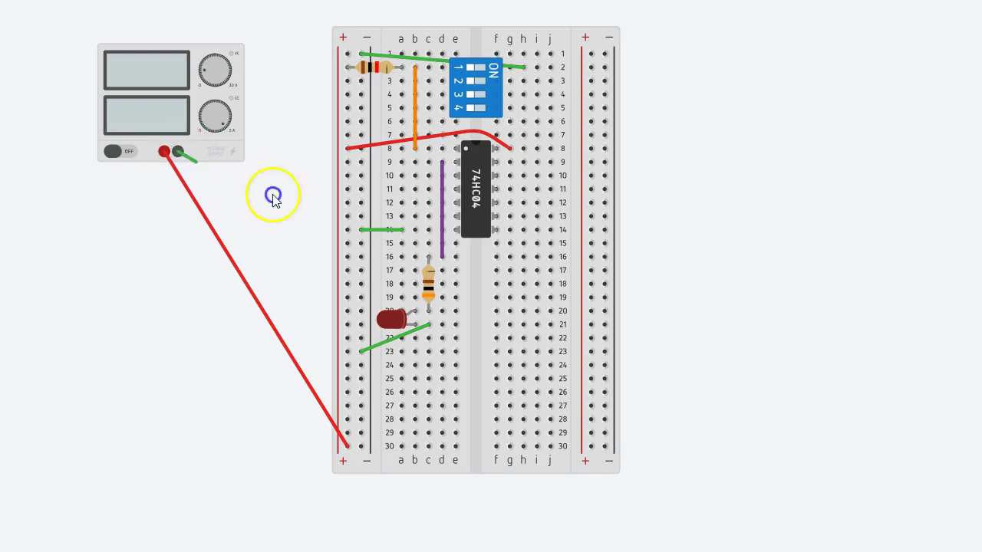
{"action": "left_click", "coordinate": [361, 191]}
{"action": "left_click", "coordinate": [968, 38]}
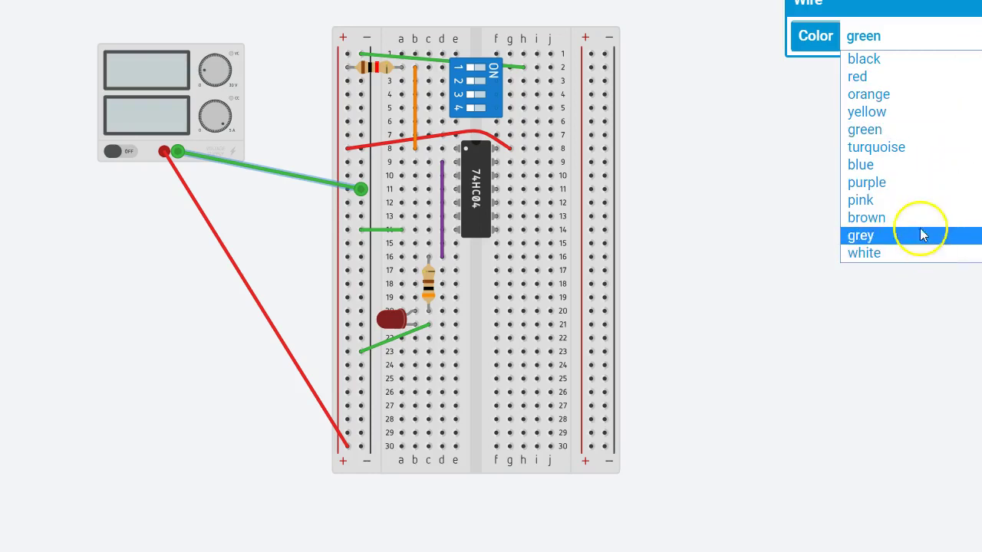
{"action": "left_click", "coordinate": [882, 67]}
{"action": "left_click", "coordinate": [813, 304]}
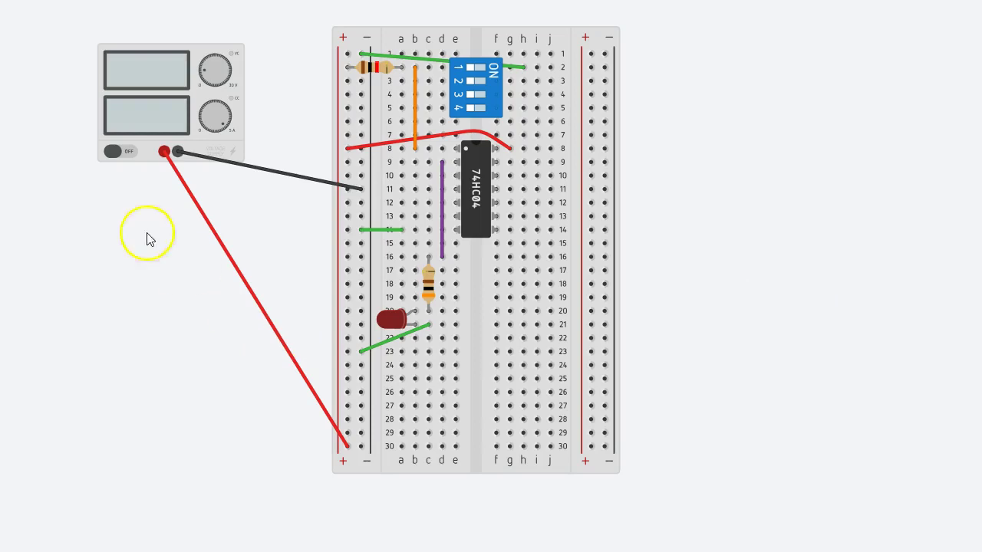
{"action": "left_click", "coordinate": [128, 156]}
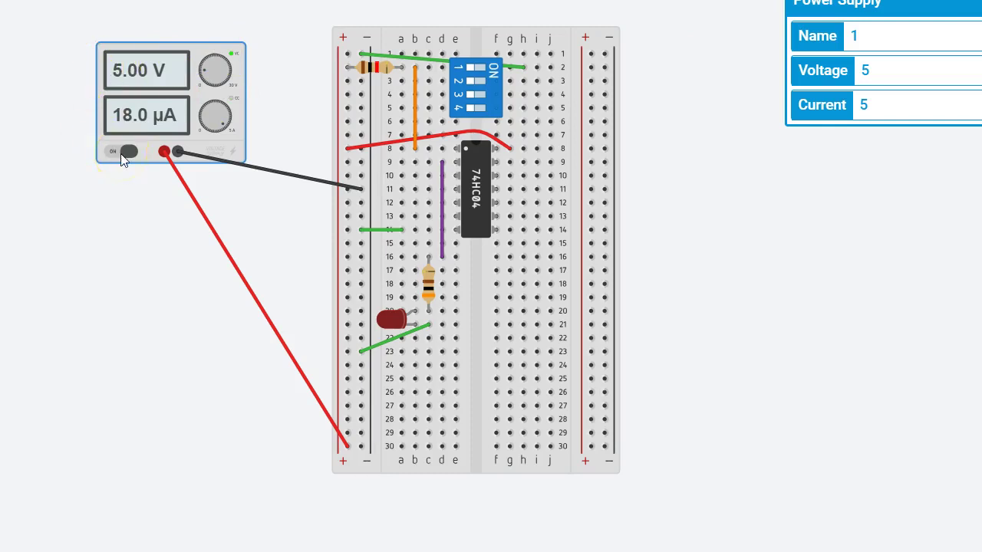
Toggle DIP switch 1 off and back on, leaving the LED lit at 13.8 mA.
{"action": "left_click", "coordinate": [471, 70]}
{"action": "left_click", "coordinate": [482, 68]}
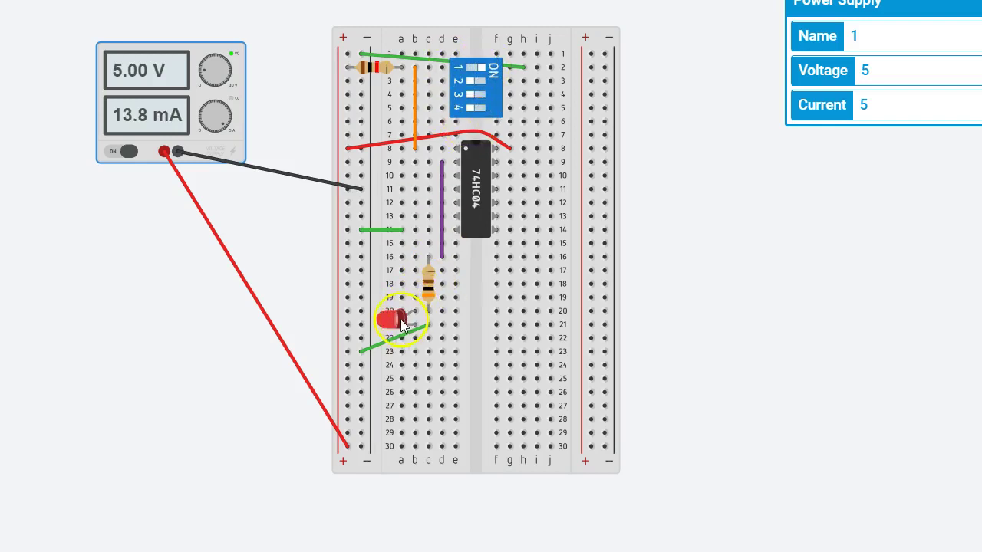
{"action": "left_click", "coordinate": [471, 71]}
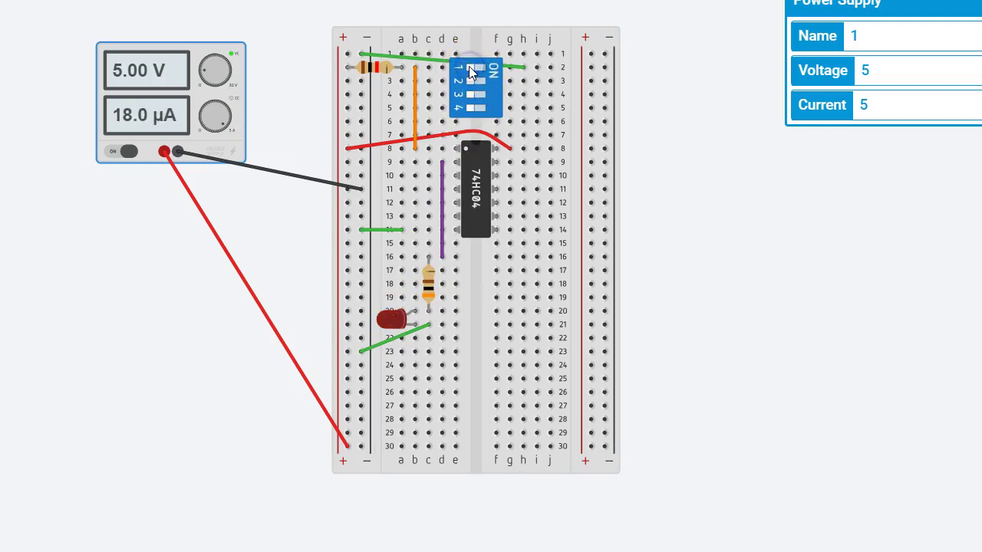
{"action": "left_click", "coordinate": [477, 70]}
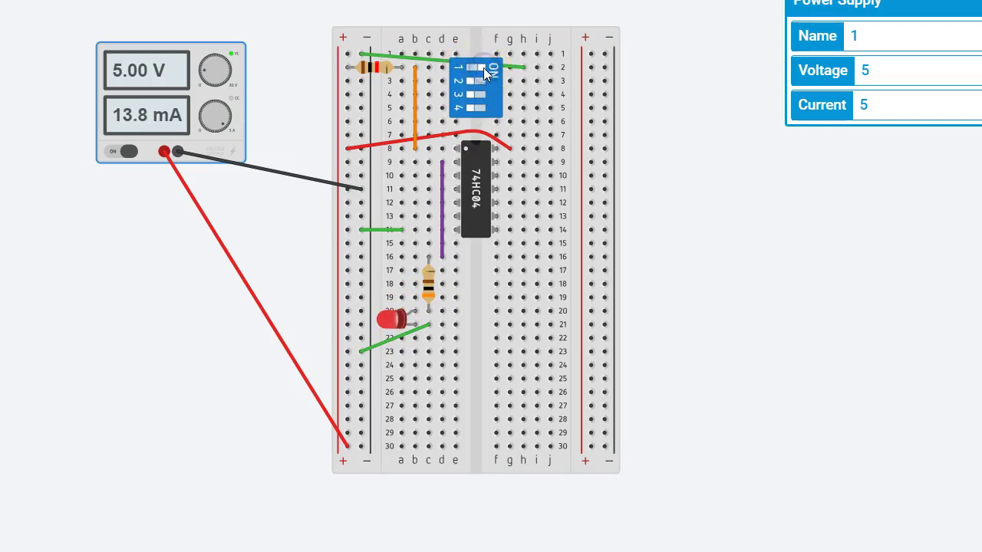